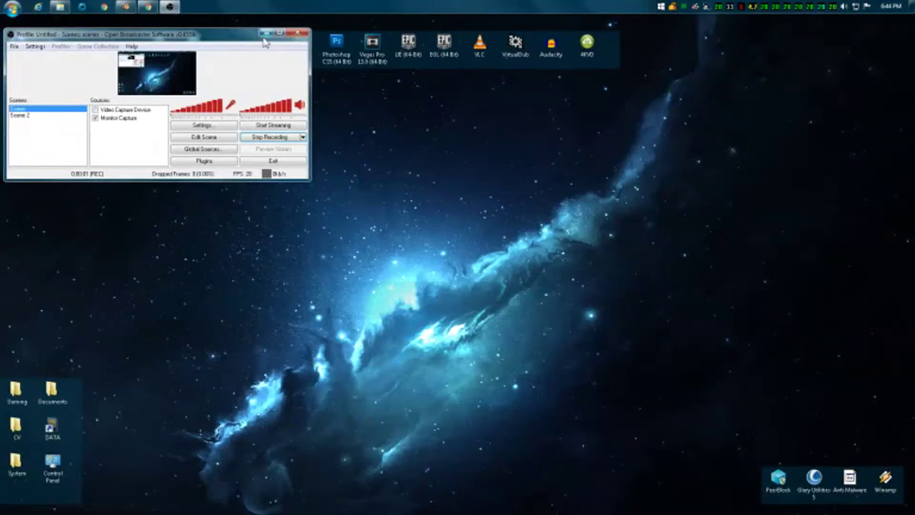
- Switch to Blender and examine the fluid scene's tank, pipe rings and camera from several angles
double_click(315, 161)
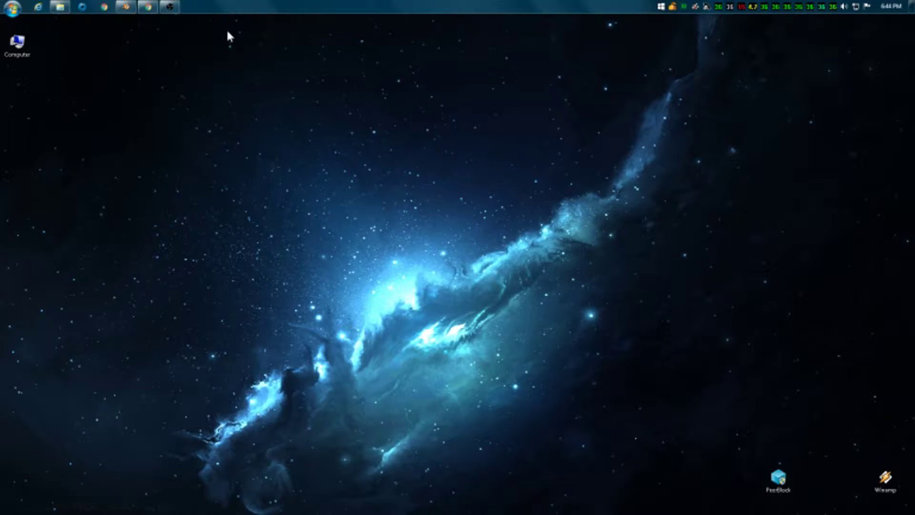
click(125, 7)
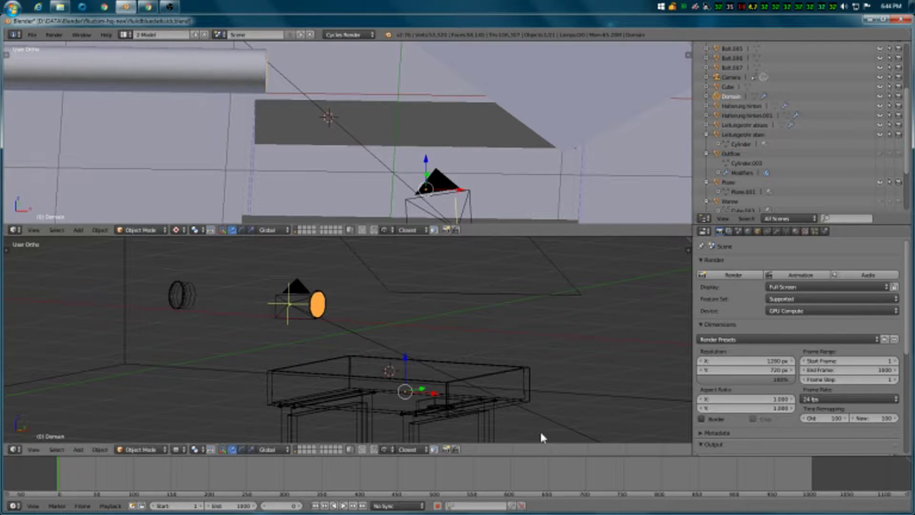
scroll(435, 339, up, 1)
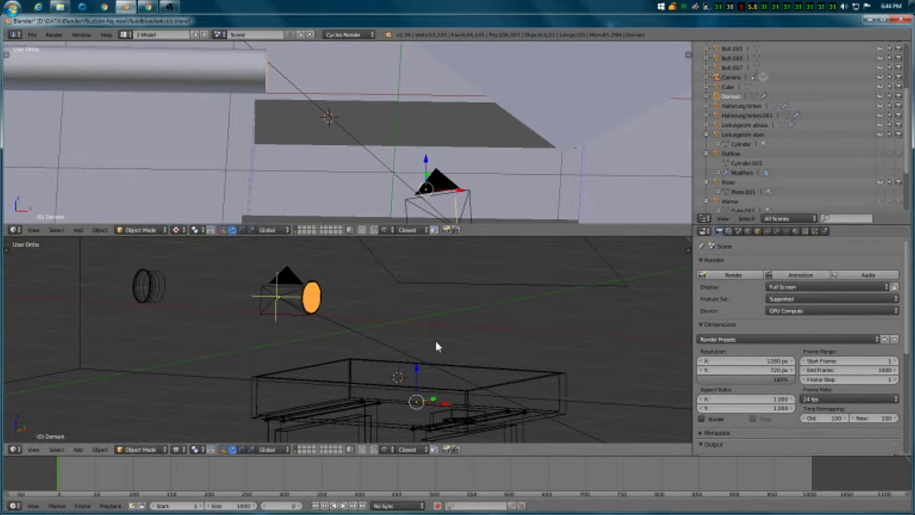
scroll(414, 345, up, 1)
middle_drag(410, 346, 577, 310)
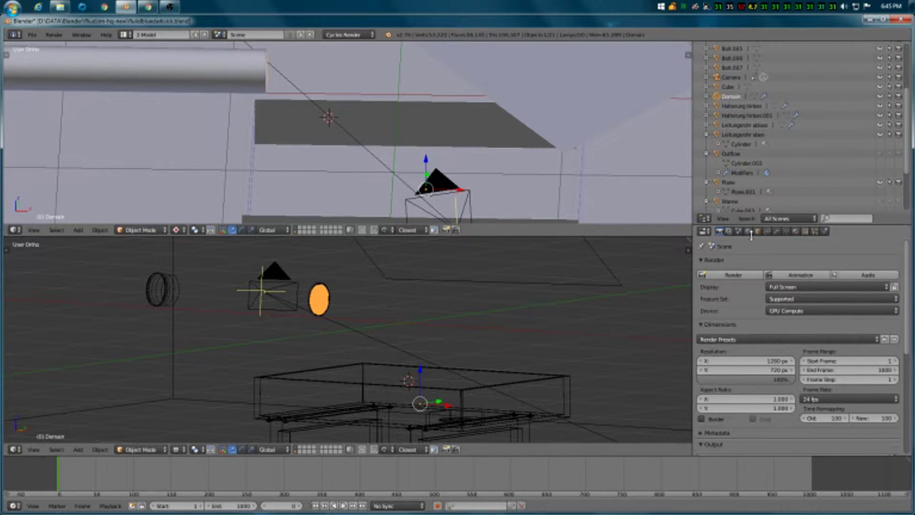
mouse_move(471, 326)
middle_down()
mouse_move(503, 333)
mouse_move(459, 339)
mouse_move(443, 327)
mouse_move(483, 326)
middle_up()
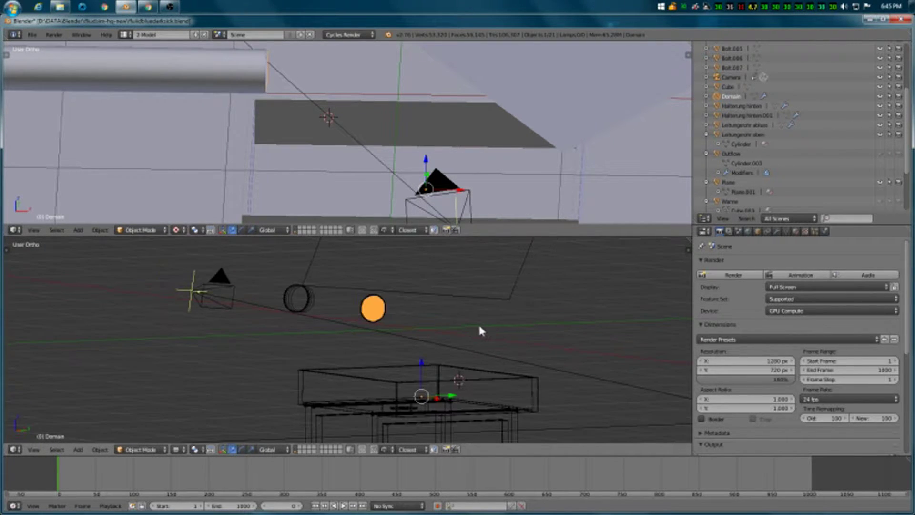
middle_drag(341, 324, 361, 338)
middle_drag(292, 341, 364, 340)
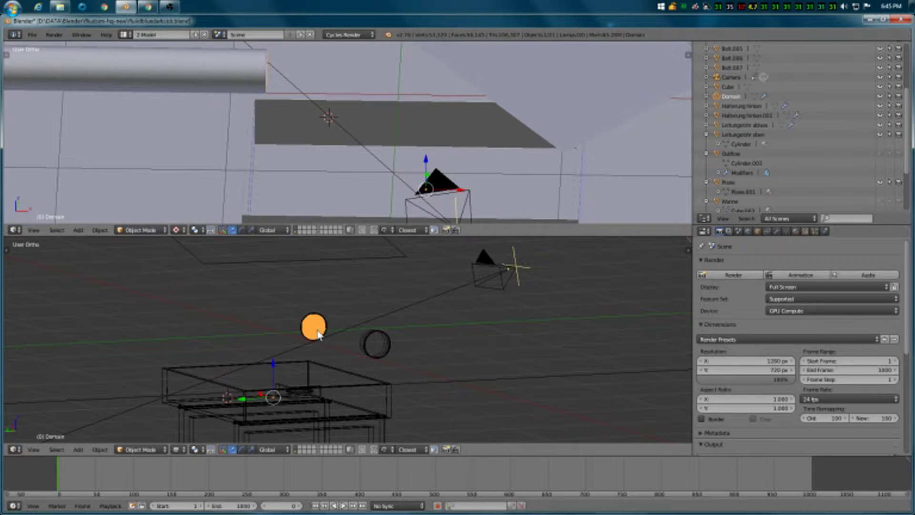
middle_drag(316, 334, 527, 346)
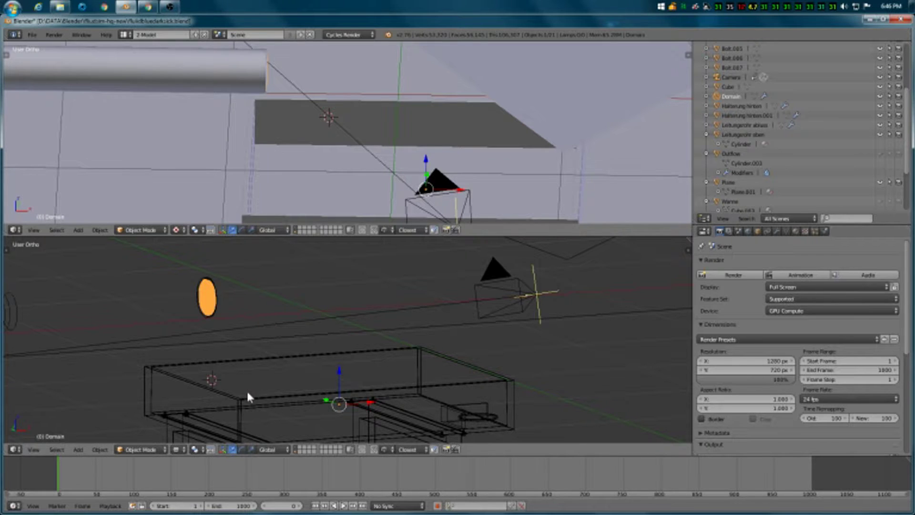
middle_drag(314, 367, 521, 371)
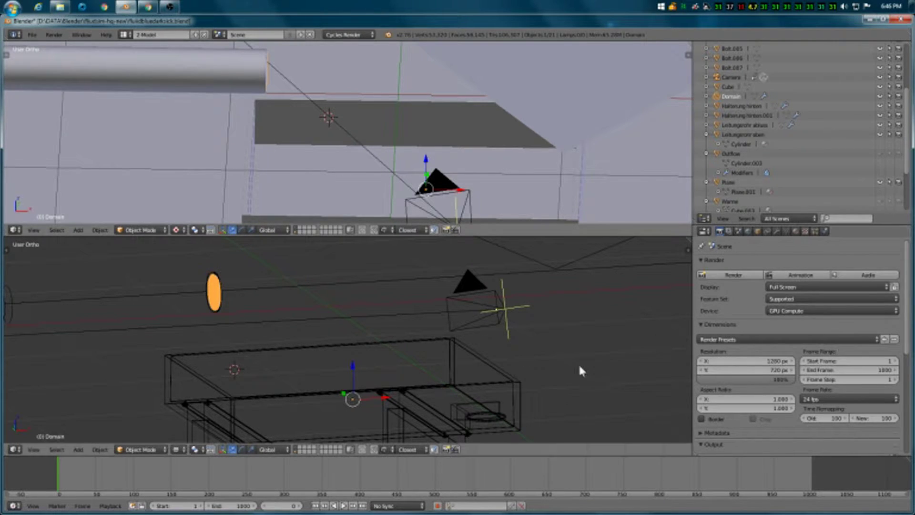
- Open the Domain object's physics properties and look over its fluid simulation settings
click(824, 233)
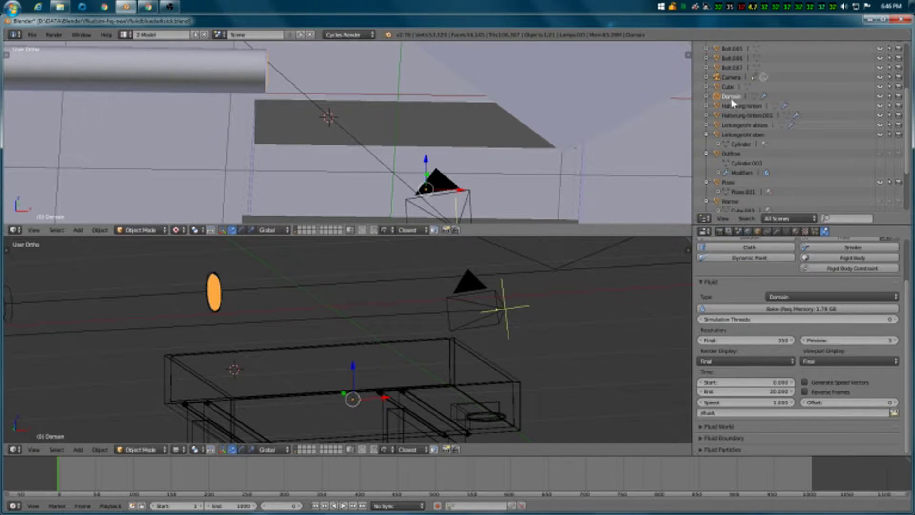
scroll(907, 274, up, 2)
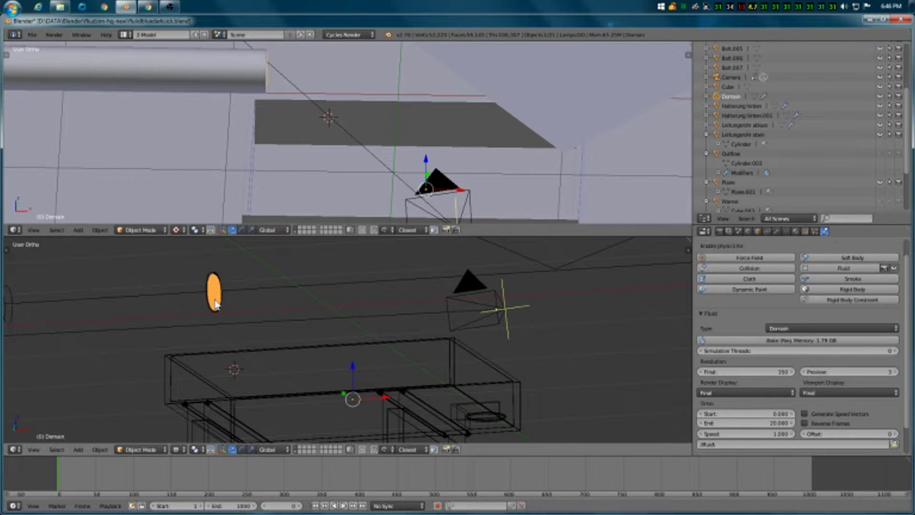
middle_drag(322, 324, 271, 320)
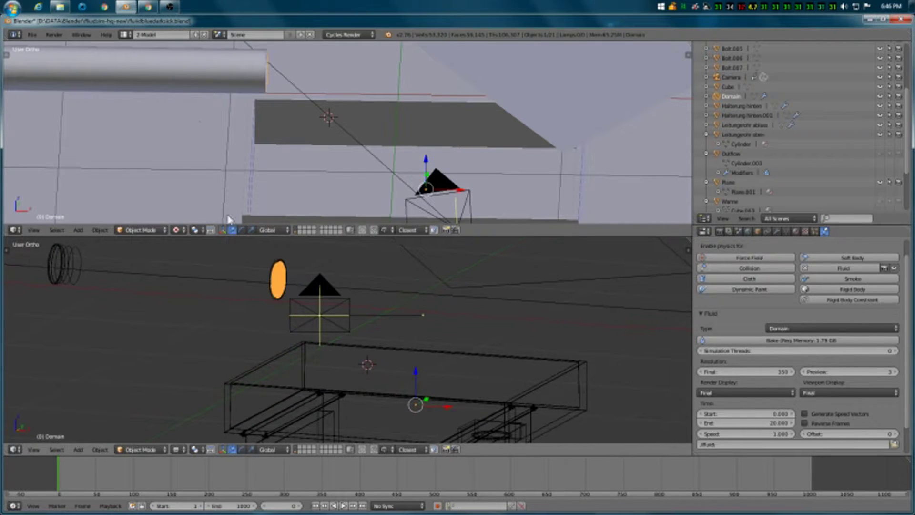
- Show the rendered image of water pouring into the glass tank, examine it, and return to the scene layout
click(56, 36)
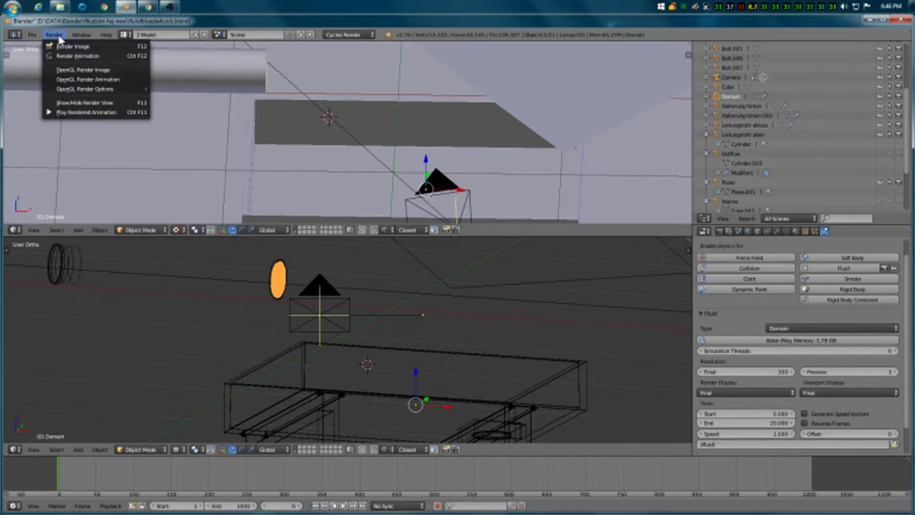
click(111, 103)
scroll(412, 166, down, 1)
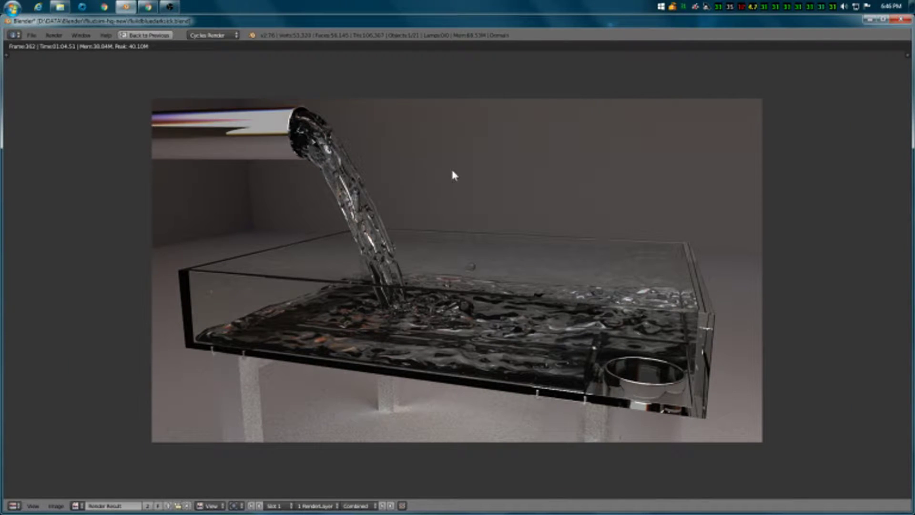
scroll(450, 171, up, 1)
scroll(450, 172, down, 1)
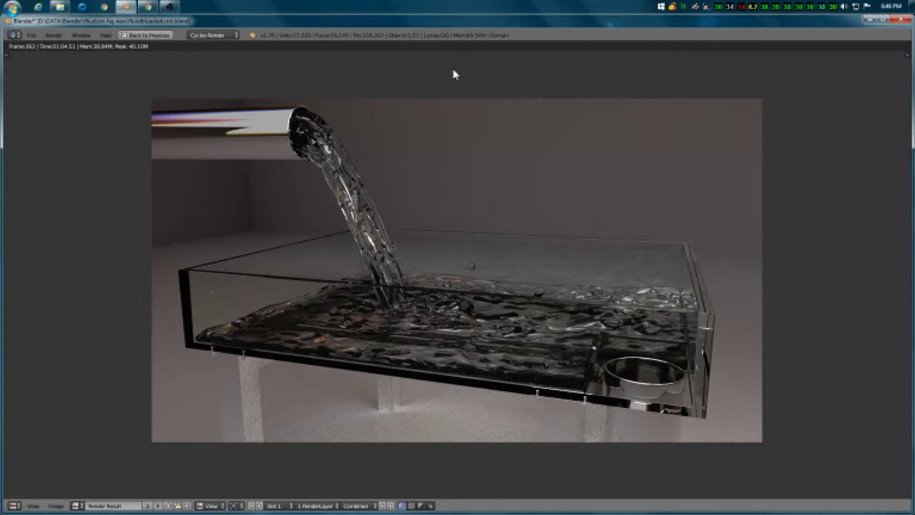
scroll(459, 81, up, 1)
scroll(224, 96, down, 1)
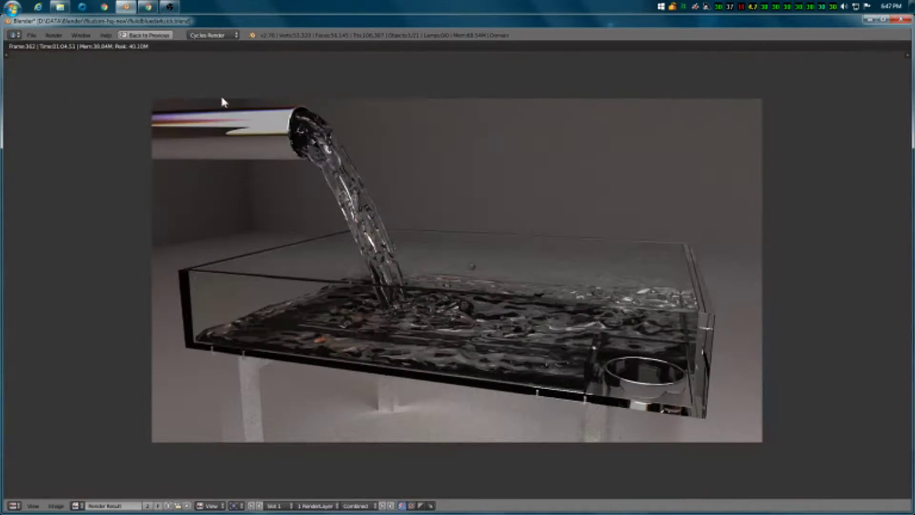
click(150, 40)
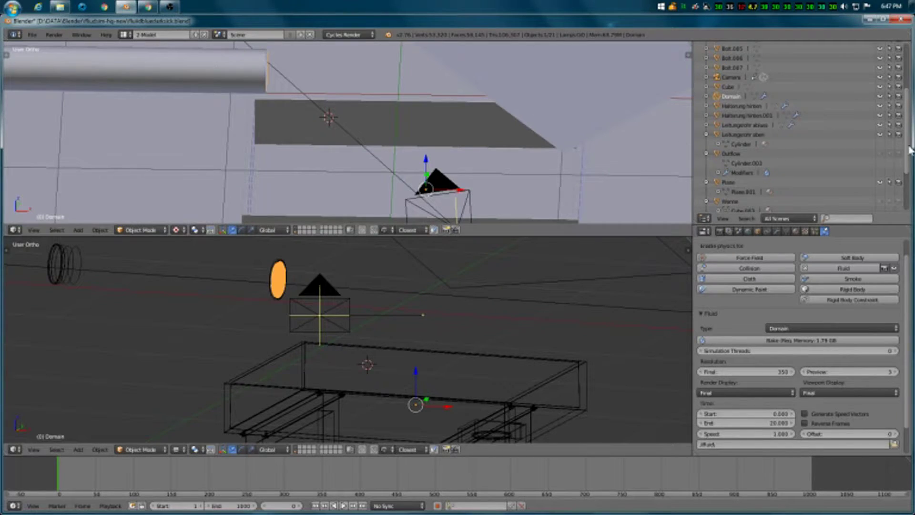
- Review the scene's object list and the Domain's fluid resolution and time settings
scroll(903, 153, up, 5)
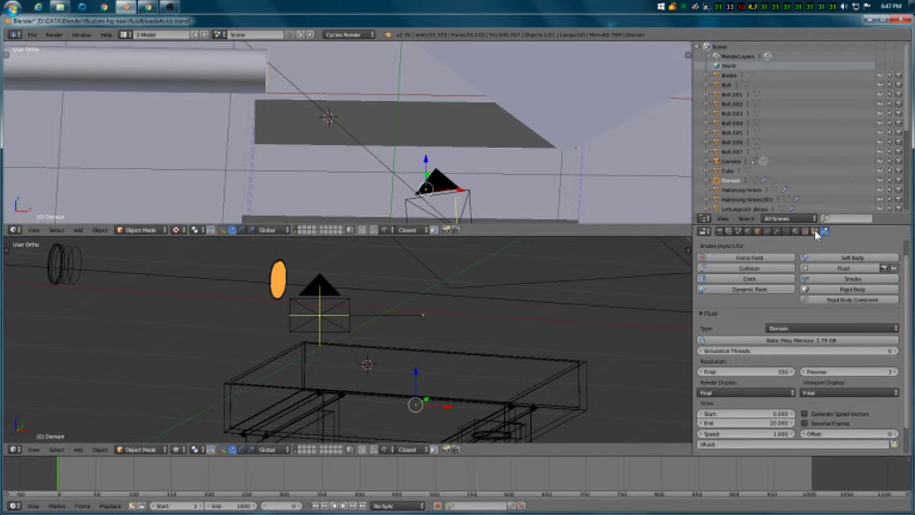
scroll(903, 328, down, 2)
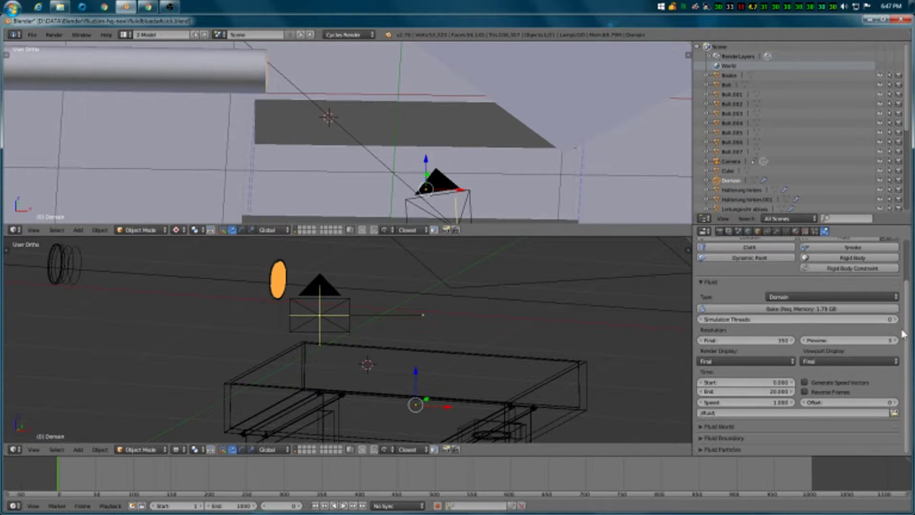
scroll(904, 329, up, 3)
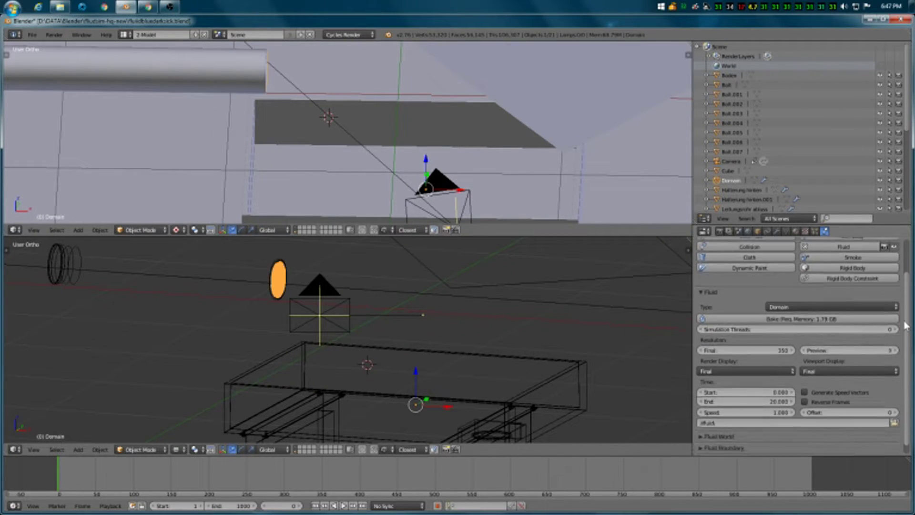
- Check the Domain's Wasser material and the scene's render dimensions, output and film settings
click(781, 232)
click(795, 232)
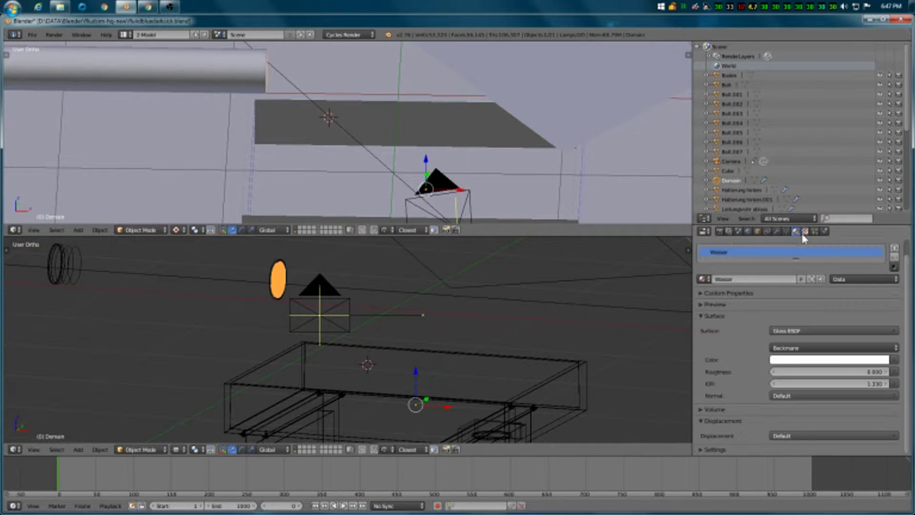
click(719, 231)
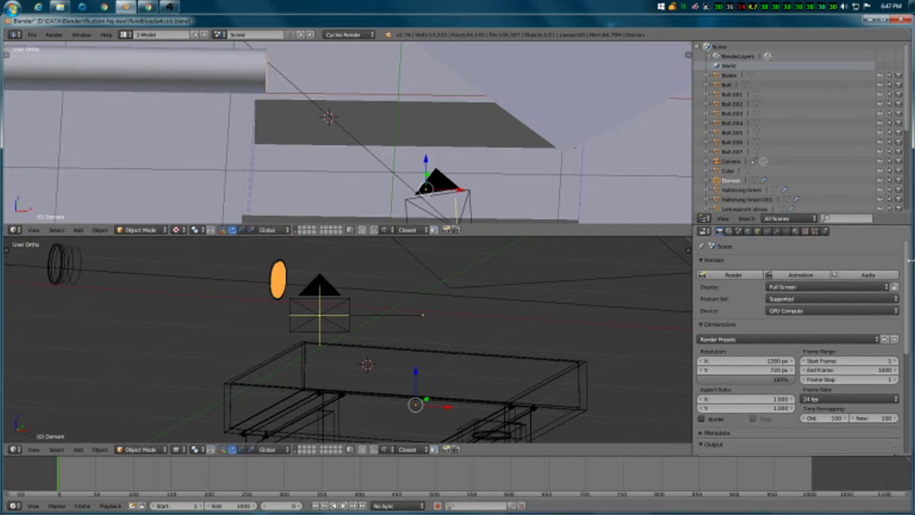
scroll(818, 256, down, 8)
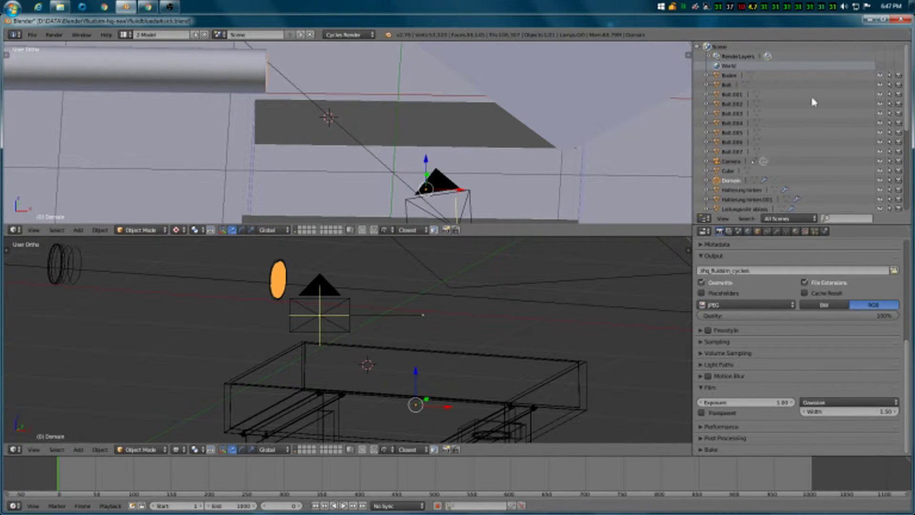
- Go through the scene's objects, selecting a bolt and Halterung hinten.001 along the way, and finish with Domain selected
click(749, 75)
key(Tab)
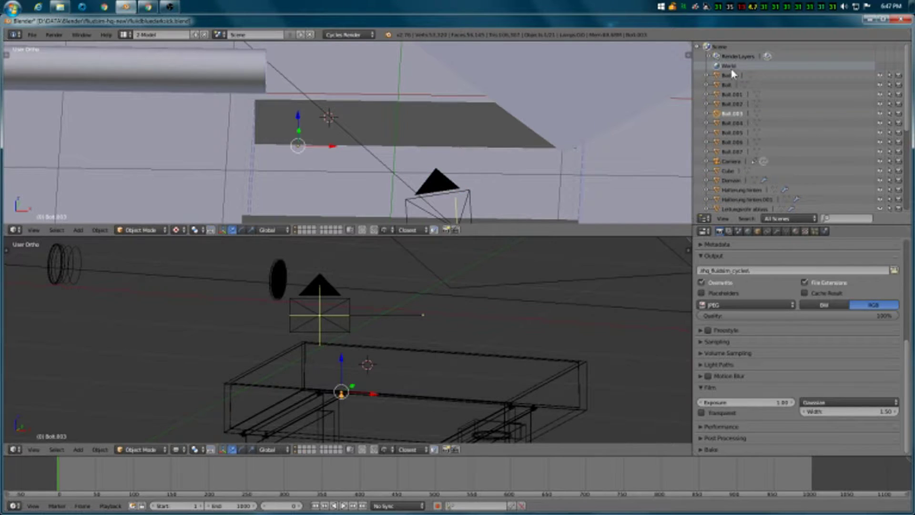
click(741, 162)
click(736, 180)
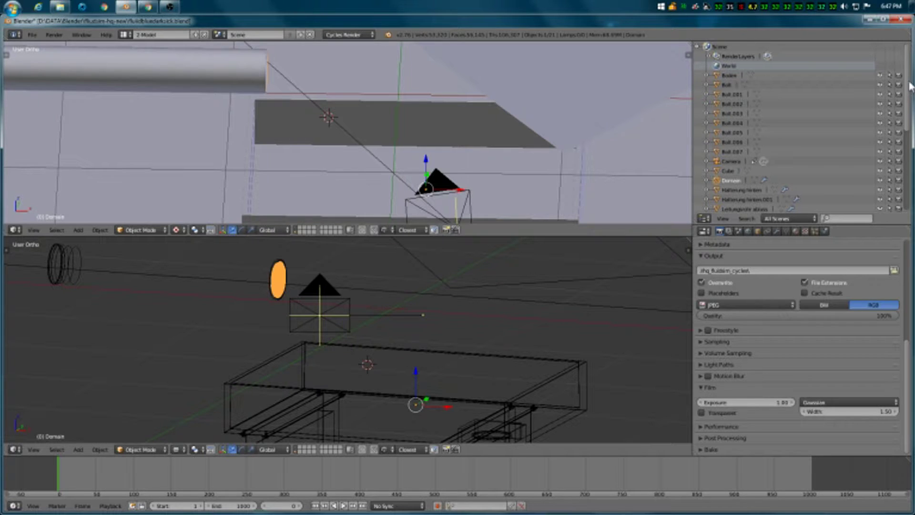
drag(911, 86, 909, 147)
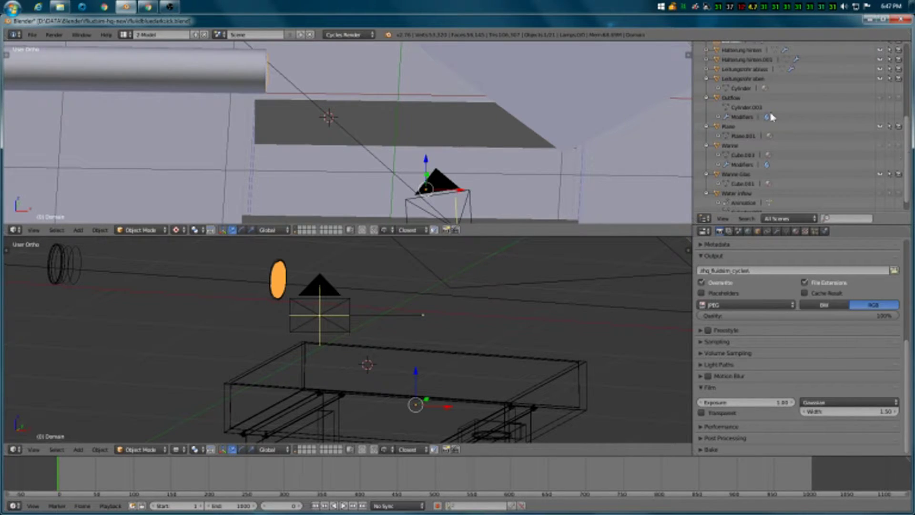
click(744, 138)
click(736, 61)
scroll(738, 72, up, 2)
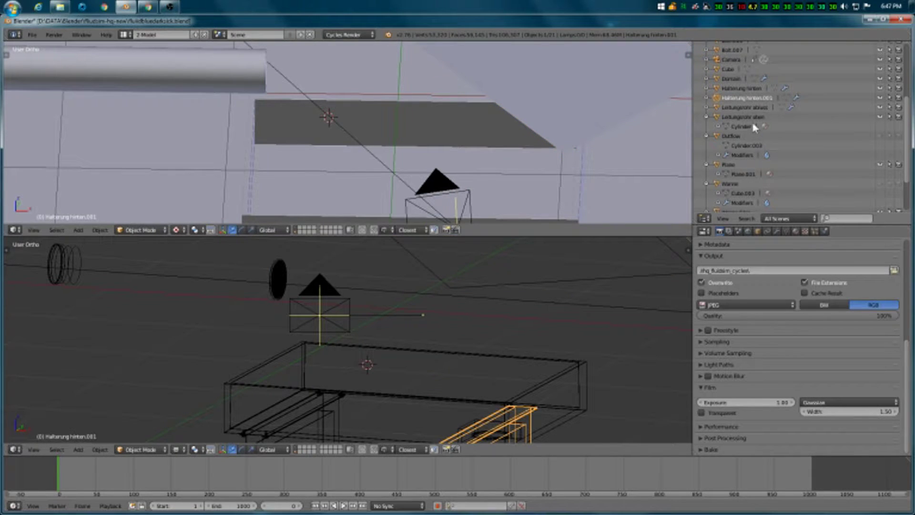
click(731, 79)
drag(907, 119, 907, 131)
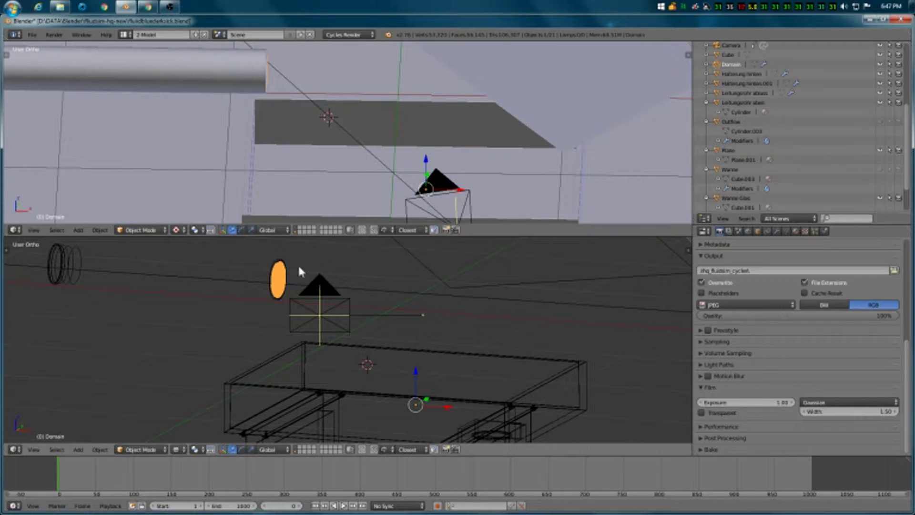
- Put the Domain's mesh into Edit Mode and expand its outliner entries down to the Wasser material and Fluidsim modifier
click(706, 65)
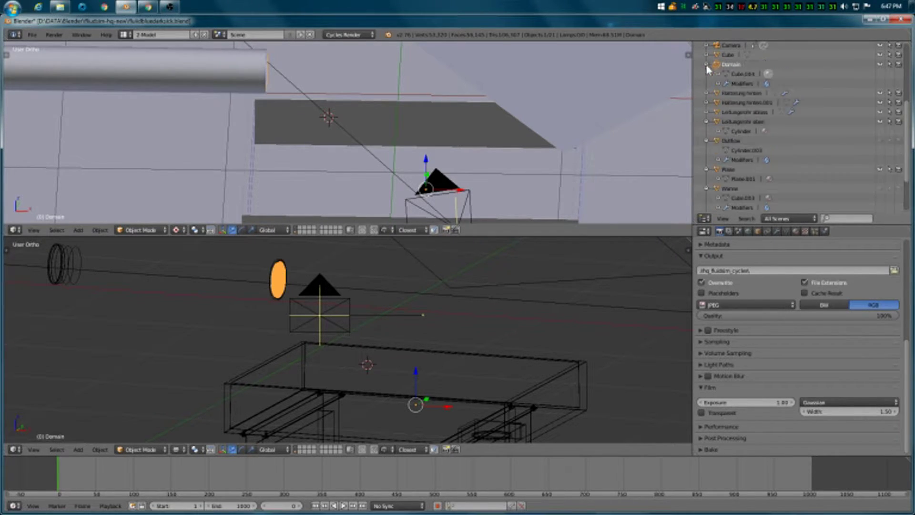
click(752, 75)
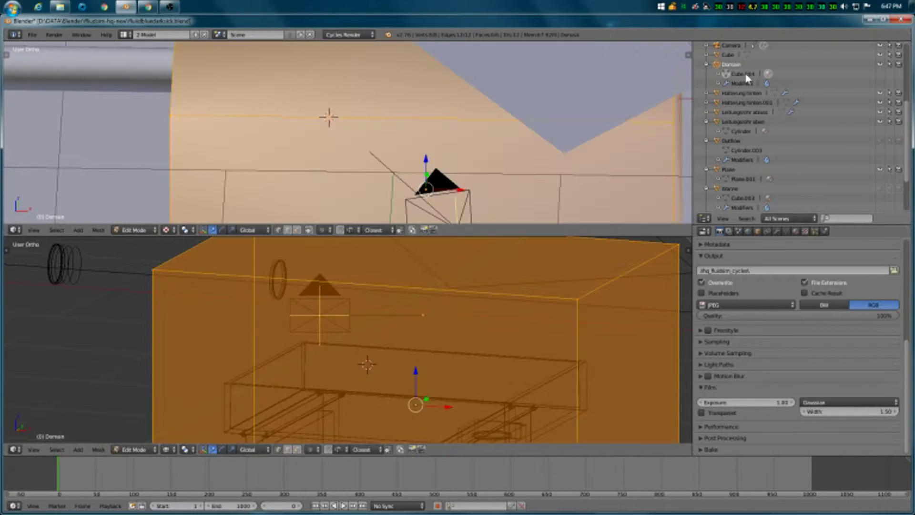
click(718, 74)
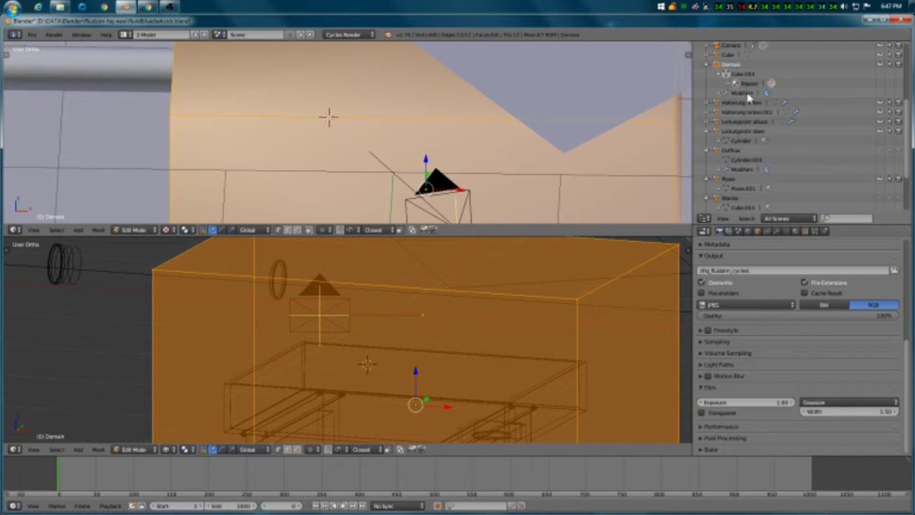
click(718, 93)
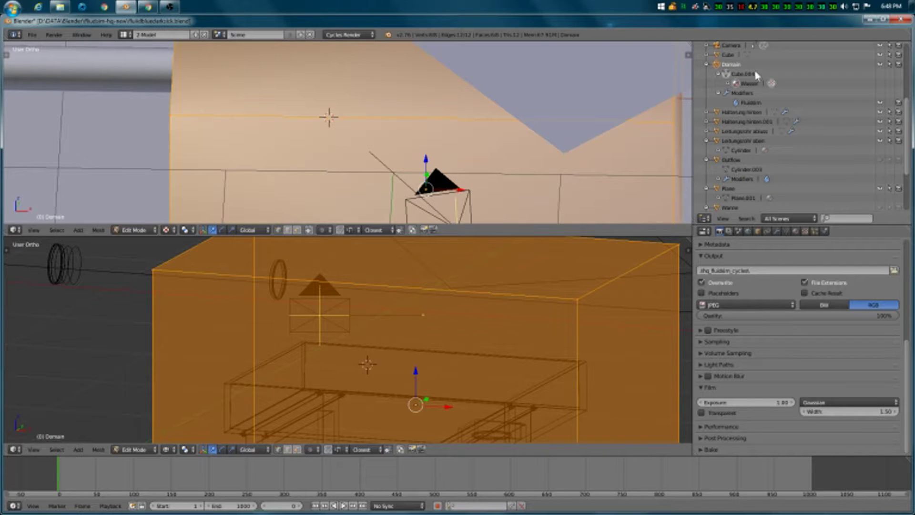
- Reopen the Domain's physics properties and review its fluid settings alongside the other objects in the scene list
scroll(906, 111, up, 4)
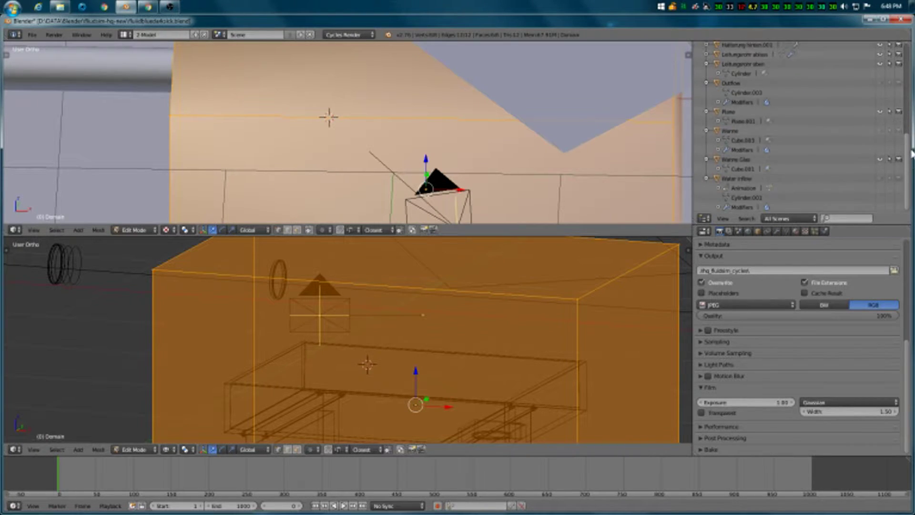
scroll(910, 97, up, 3)
click(824, 231)
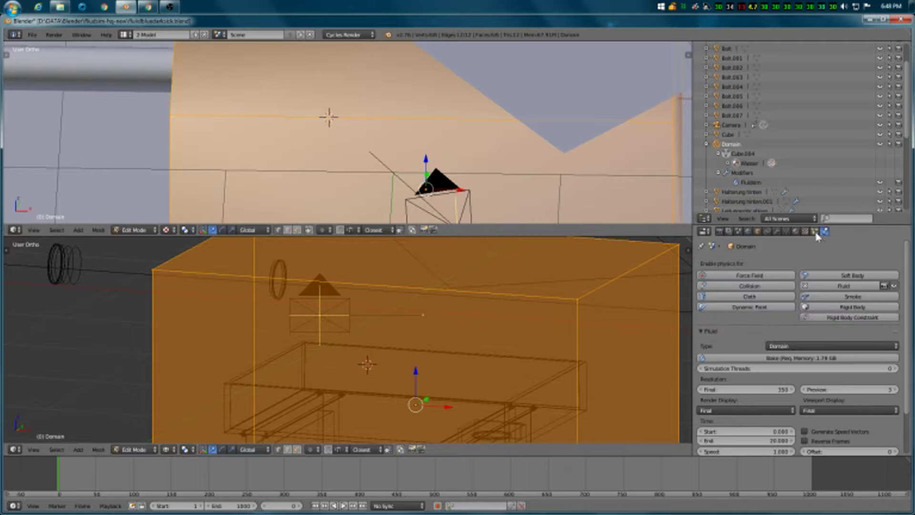
scroll(908, 291, down, 3)
scroll(909, 346, up, 3)
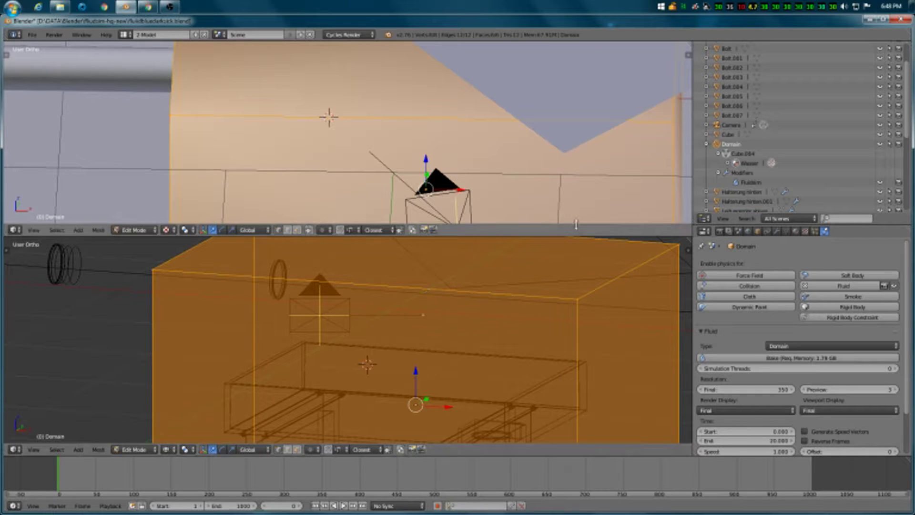
scroll(911, 88, up, 3)
scroll(910, 110, down, 9)
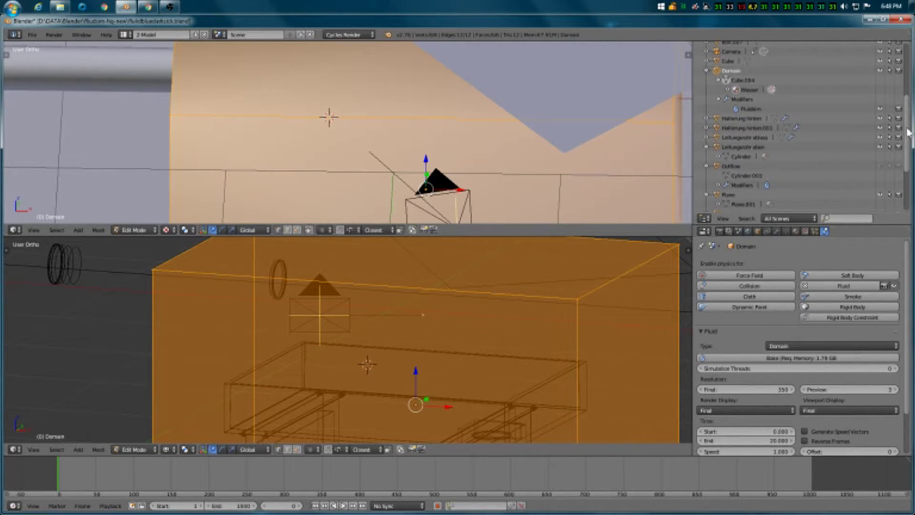
- Return the Domain from Edit Mode to Object Mode and collapse its entry in the scene's object list
scroll(335, 164, down, 3)
scroll(369, 171, up, 2)
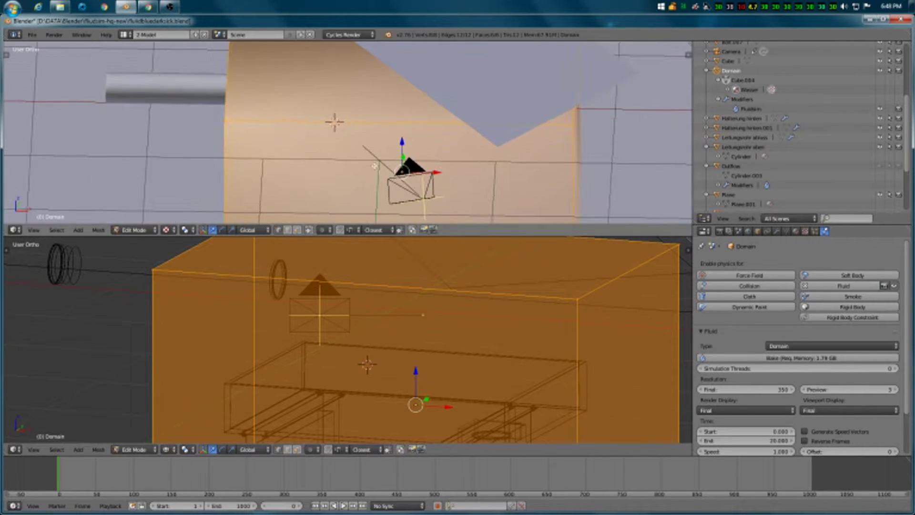
middle_drag(369, 170, 401, 161)
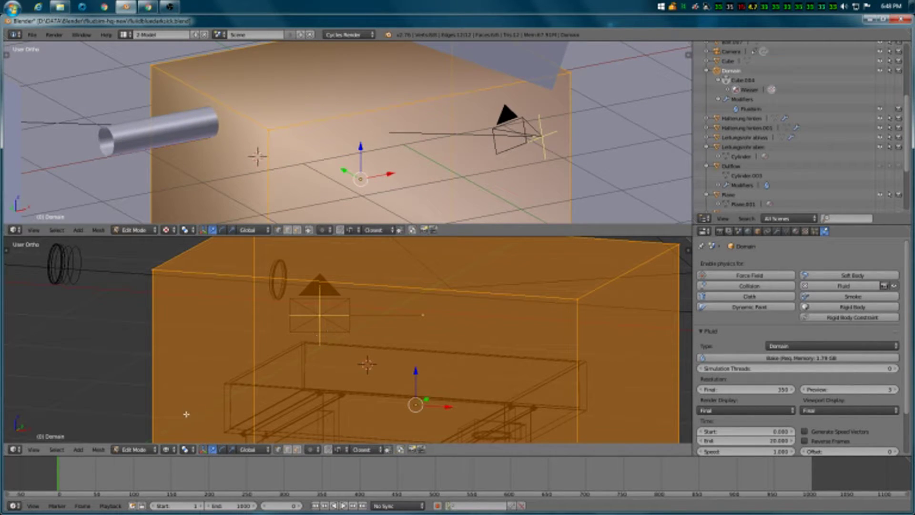
click(756, 90)
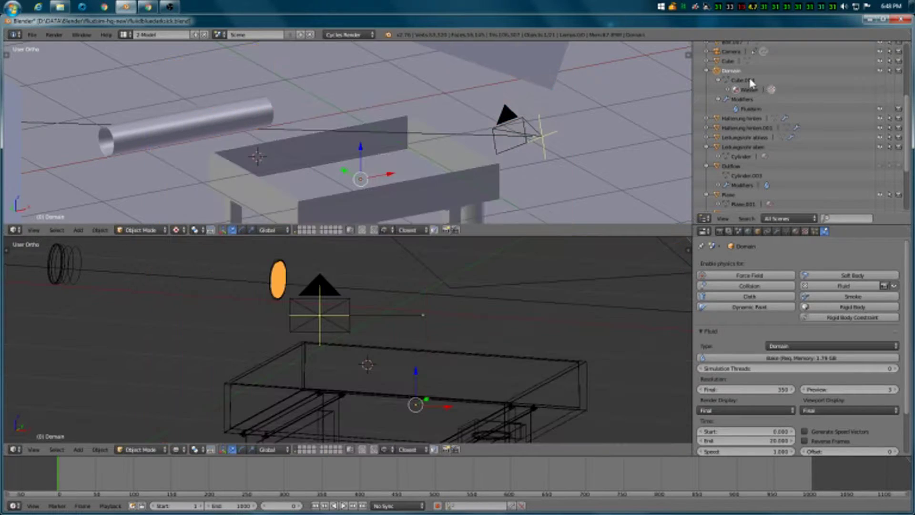
click(706, 71)
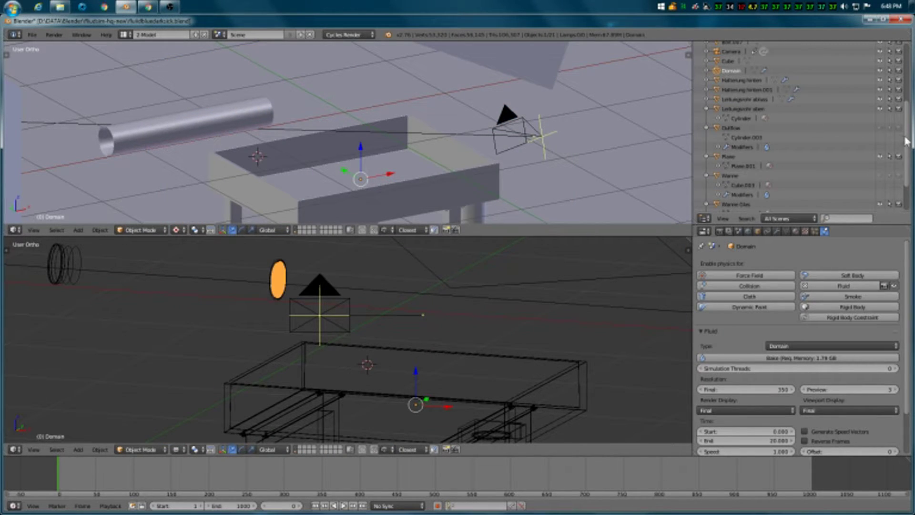
scroll(774, 125, up, 5)
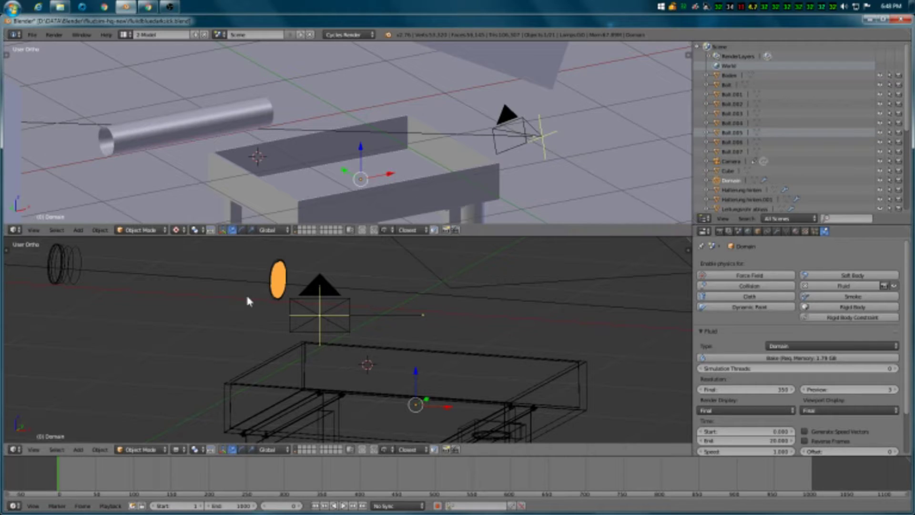
- Scrub the animation forward to frame 820 and back to frame 742 to preview the water in the tank
mouse_move(59, 476)
mouse_down()
mouse_move(91, 485)
mouse_move(185, 474)
mouse_move(678, 480)
mouse_up()
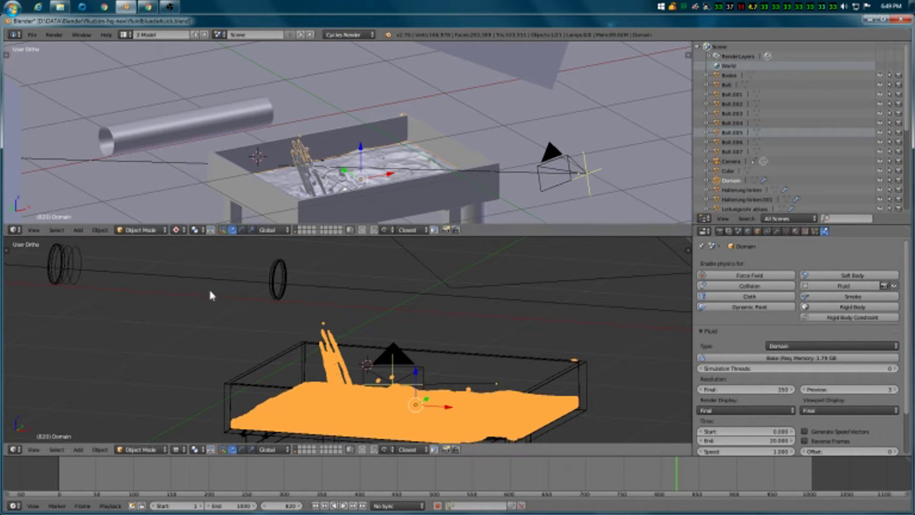
click(618, 479)
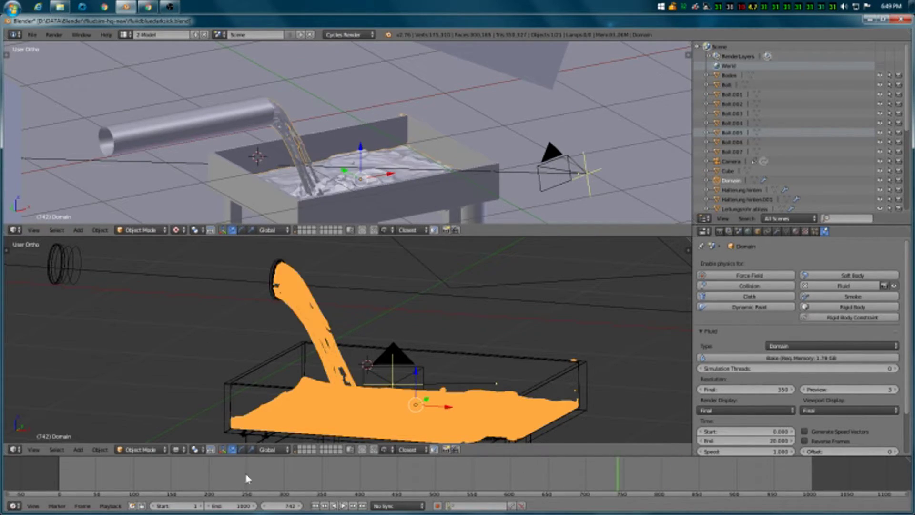
- Show the rendered image, keep the current Windows color scheme without further messages, and examine the water and glass up close
click(84, 39)
mouse_move(54, 35)
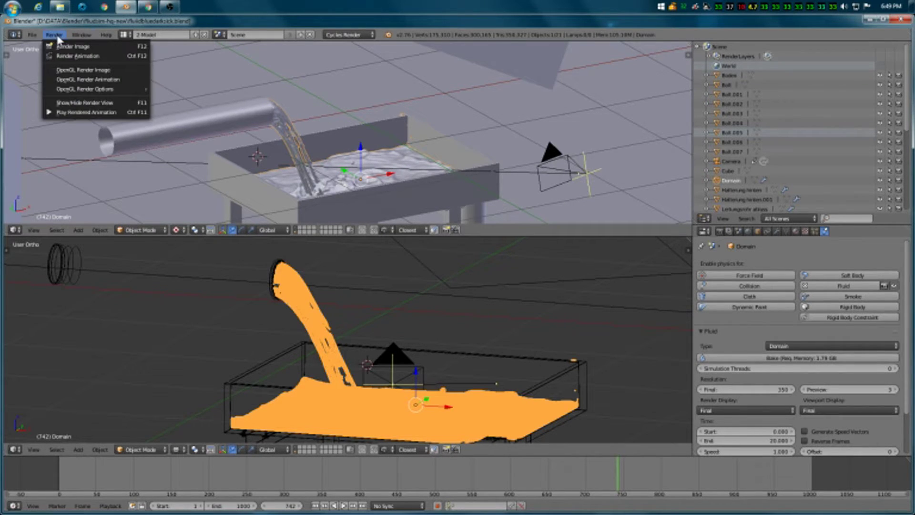
click(96, 106)
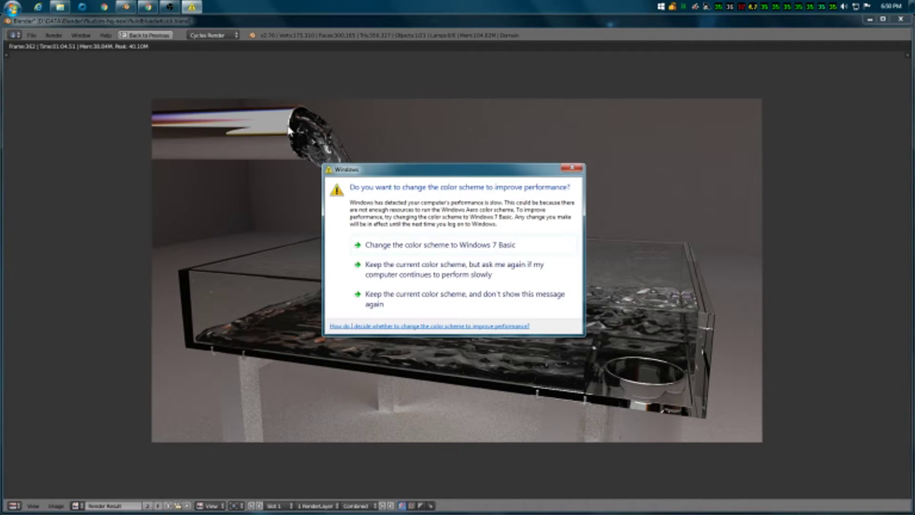
click(439, 302)
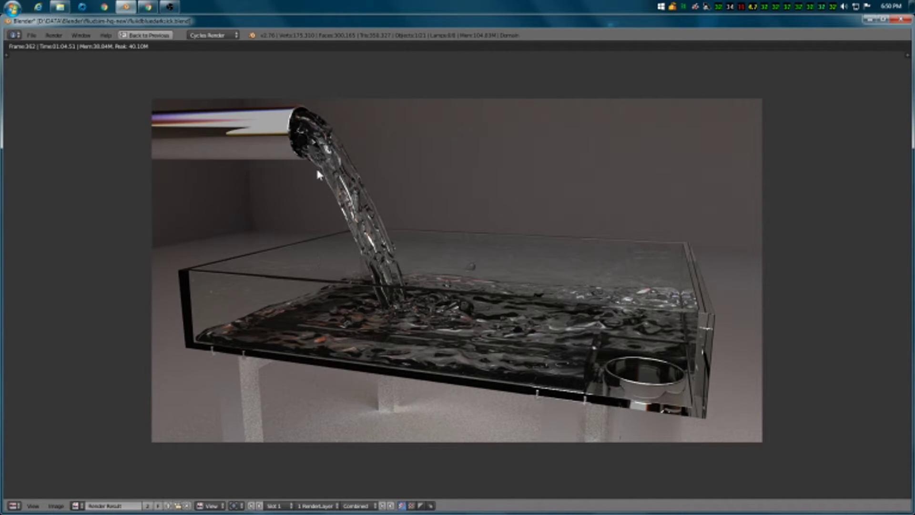
scroll(386, 190, up, 2)
scroll(524, 193, down, 2)
scroll(137, 159, up, 1)
scroll(234, 162, down, 1)
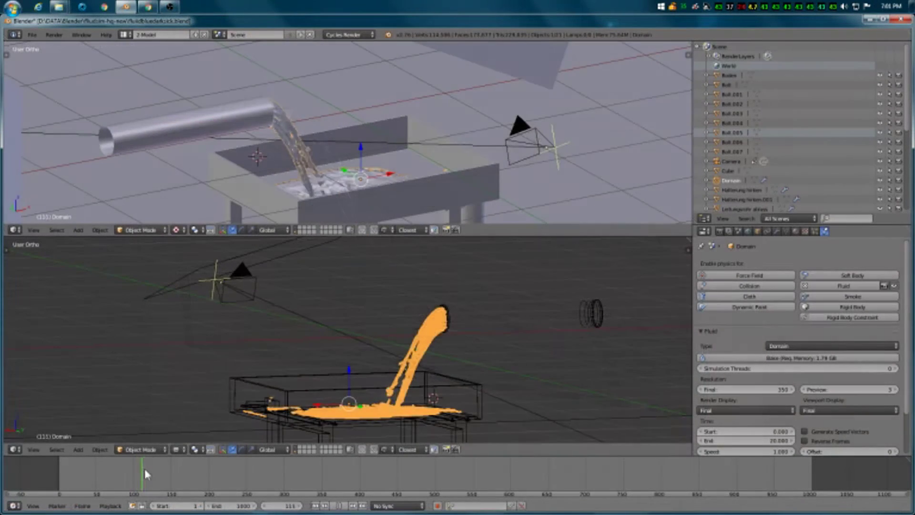
- Move the animation back to frame 5 and enlarge the upper 3D view for a closer look at the pipe and tank
drag(144, 468, 61, 472)
drag(460, 235, 480, 373)
middle_drag(419, 205, 448, 222)
scroll(342, 193, up, 3)
scroll(342, 193, up, 2)
scroll(384, 202, down, 2)
scroll(366, 203, up, 2)
scroll(347, 198, down, 2)
scroll(420, 209, up, 2)
scroll(449, 222, up, 2)
scroll(448, 221, down, 1)
scroll(449, 221, down, 1)
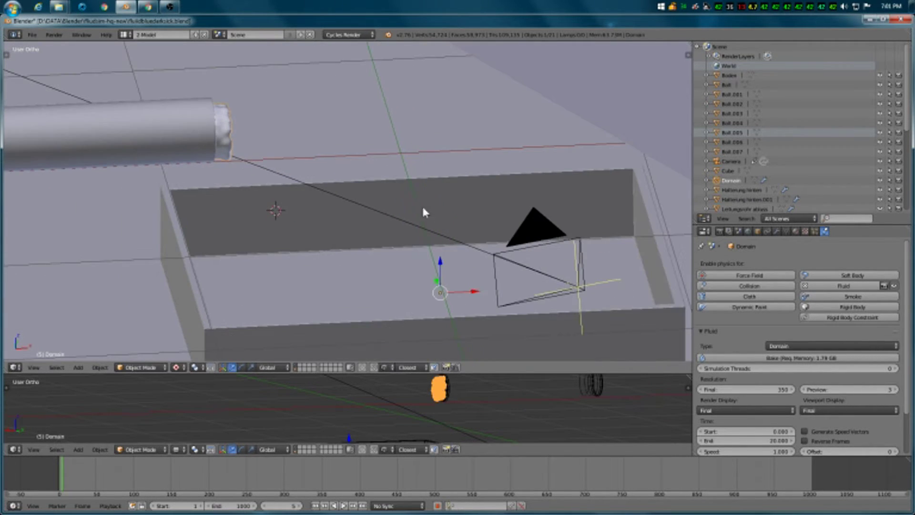
- Switch the upper 3D view's shading to Rendered
click(194, 367)
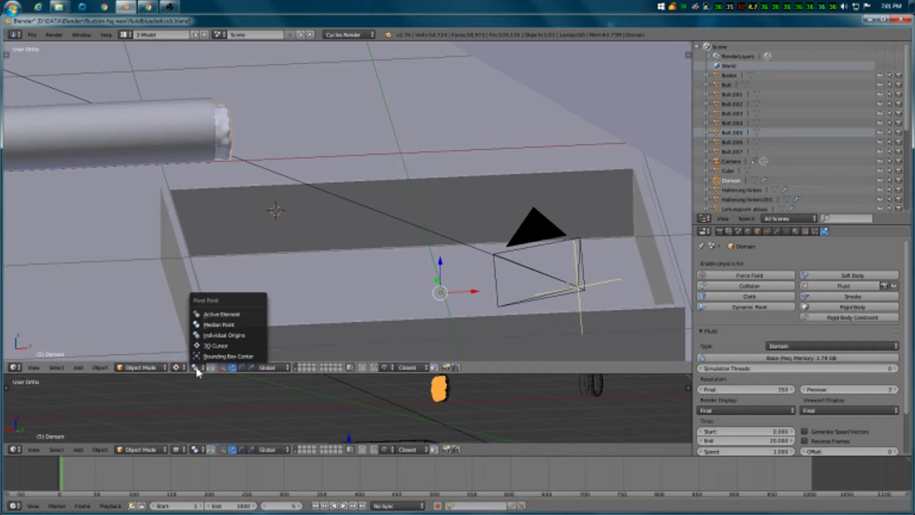
click(176, 367)
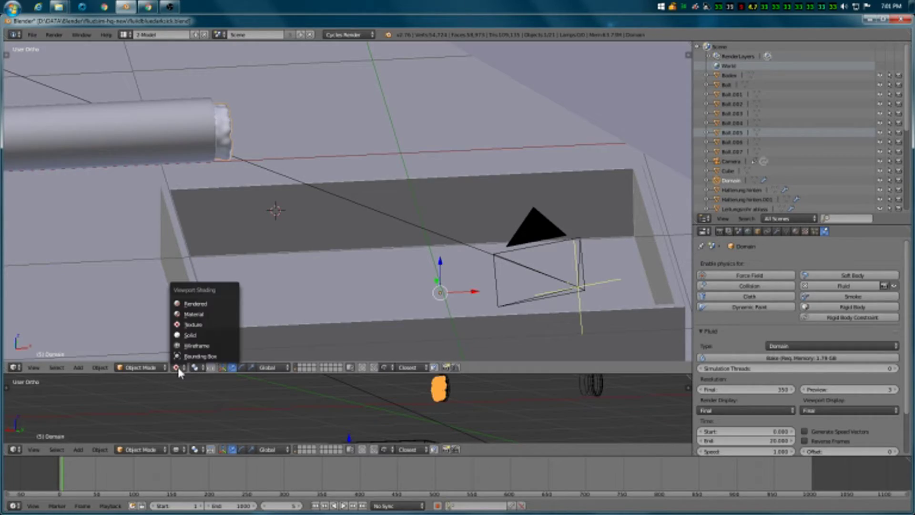
click(207, 304)
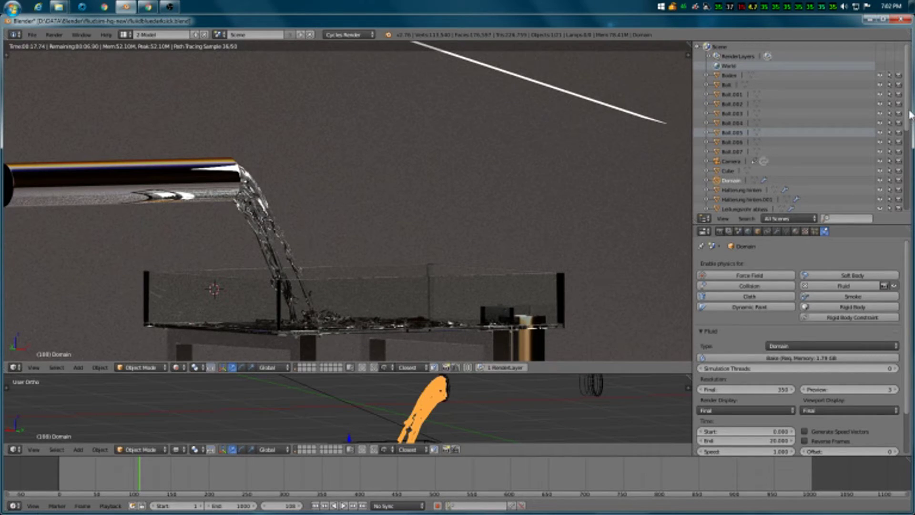
- Examine the rendered water stream and glass tank from the side and from a raised angle
scroll(909, 119, down, 1)
scroll(896, 124, up, 2)
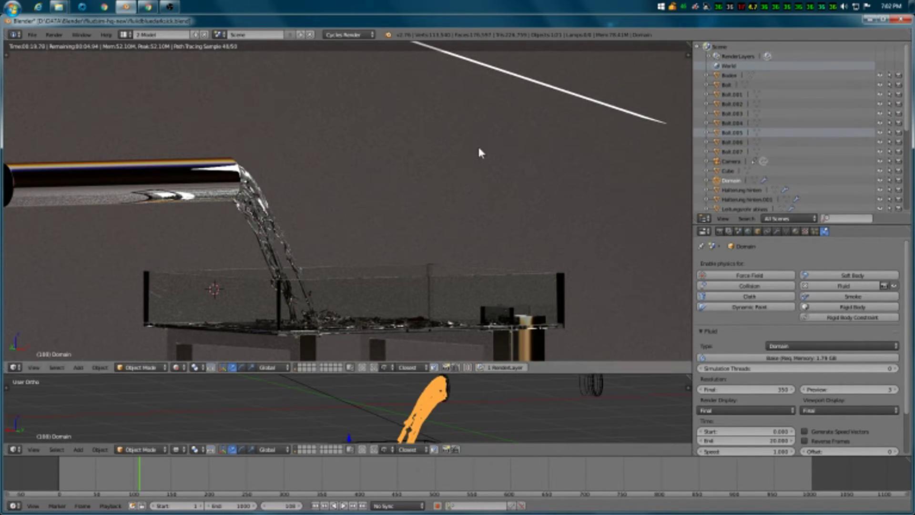
scroll(443, 223, up, 1)
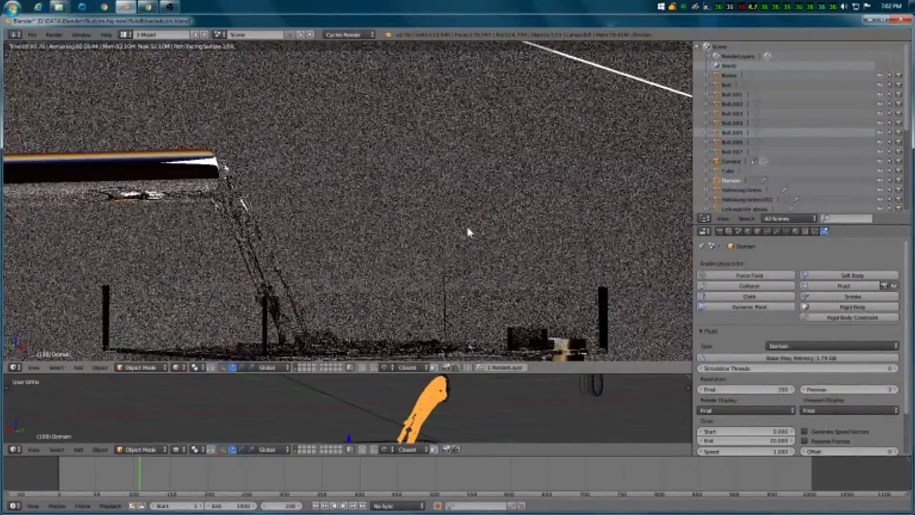
key(KP_2)
key(KP_2)
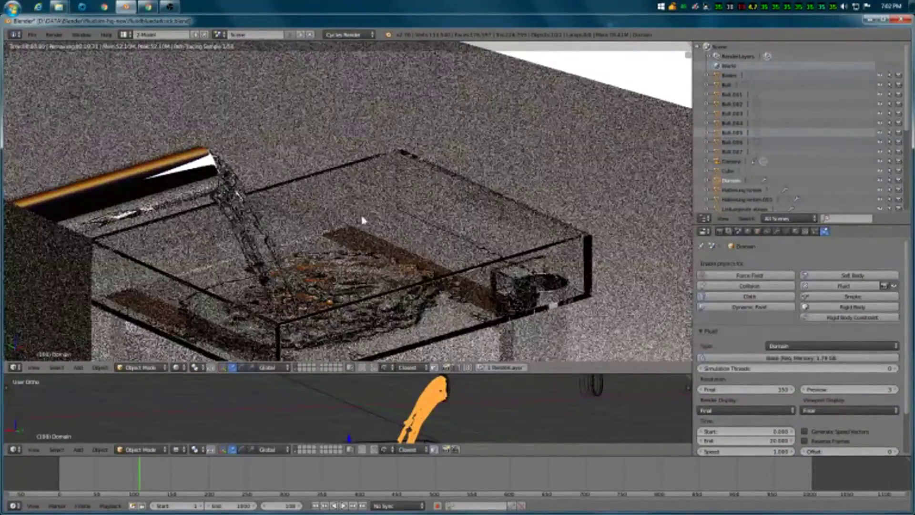
key(KP_2)
key(KP_2)
scroll(443, 228, up, 3)
scroll(374, 221, down, 3)
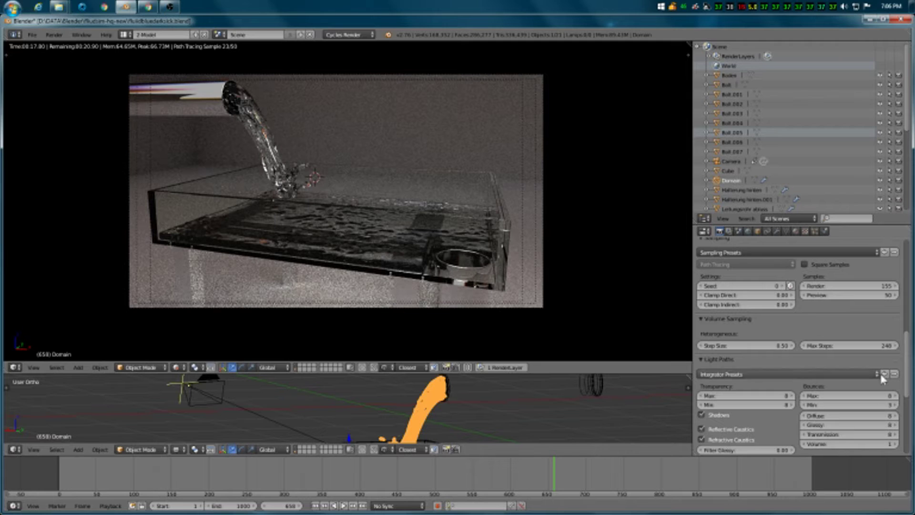
- Review the scene's render and dimension settings, the Domain's Fluidsim modifier, and its object transform properties
drag(910, 360, 910, 274)
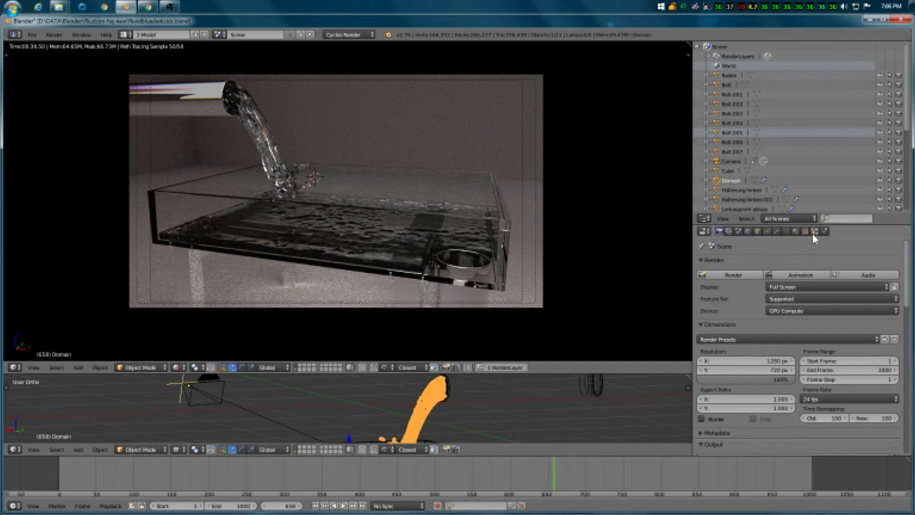
click(777, 232)
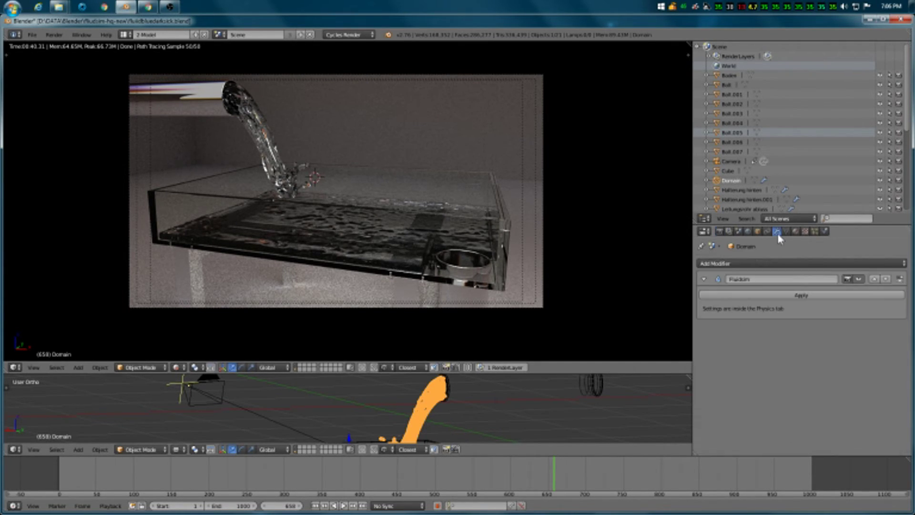
click(765, 232)
click(758, 232)
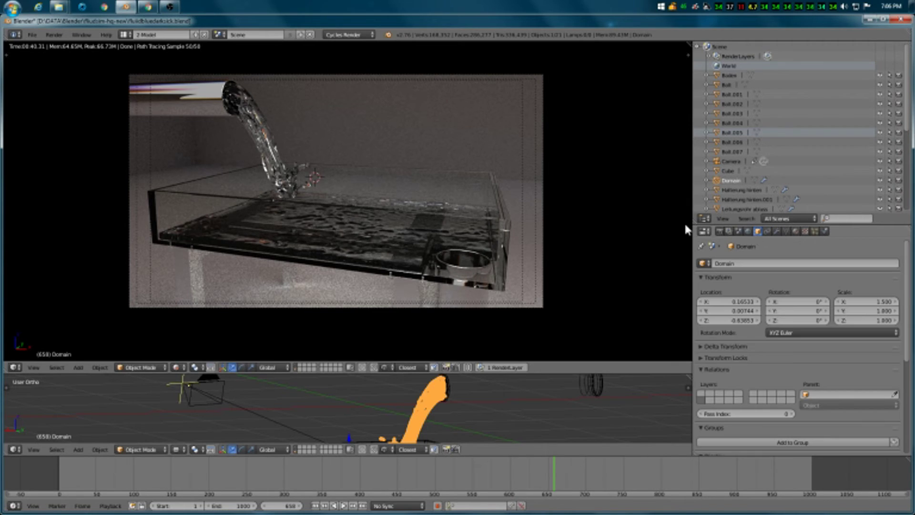
click(169, 7)
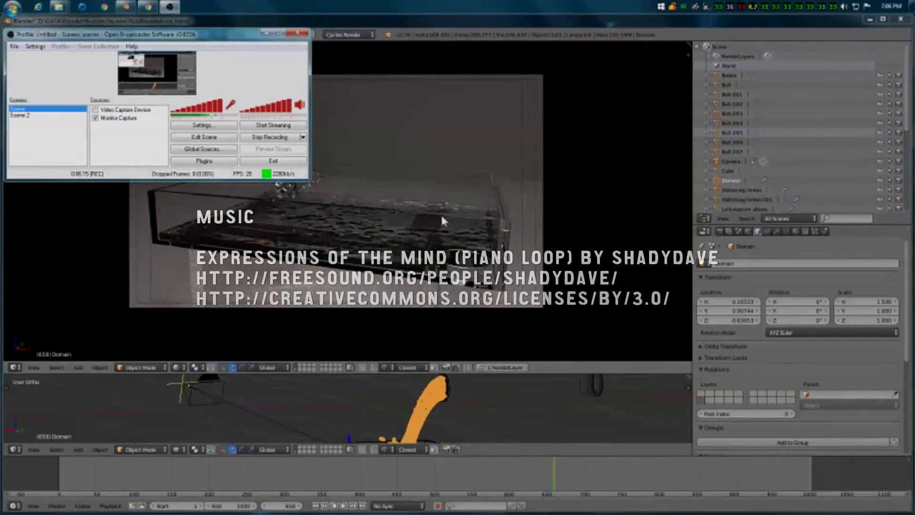